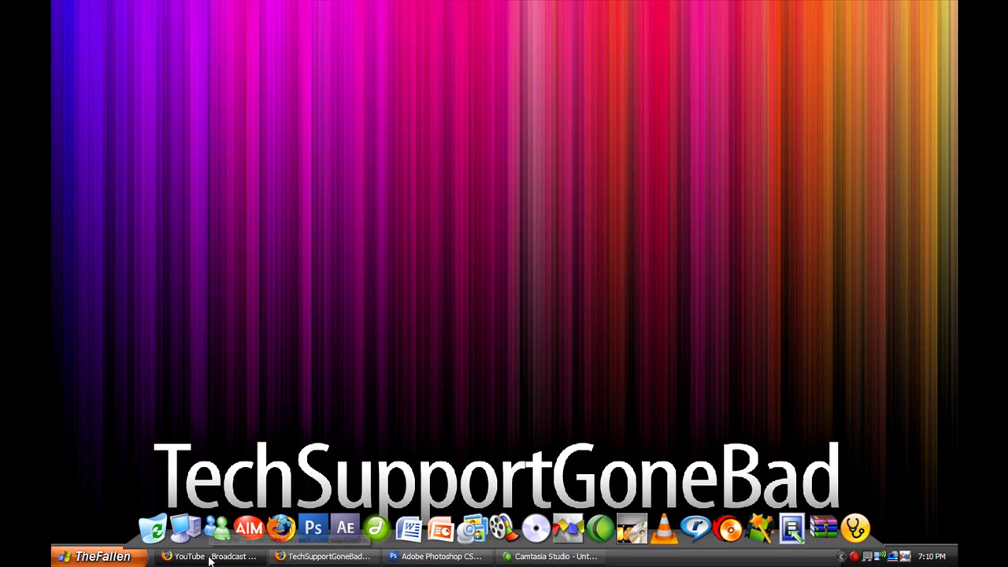
Bring the TechSupportGoneBad website's Tutorials page to the front in Firefox.
{"action": "left_click", "coordinate": [211, 559]}
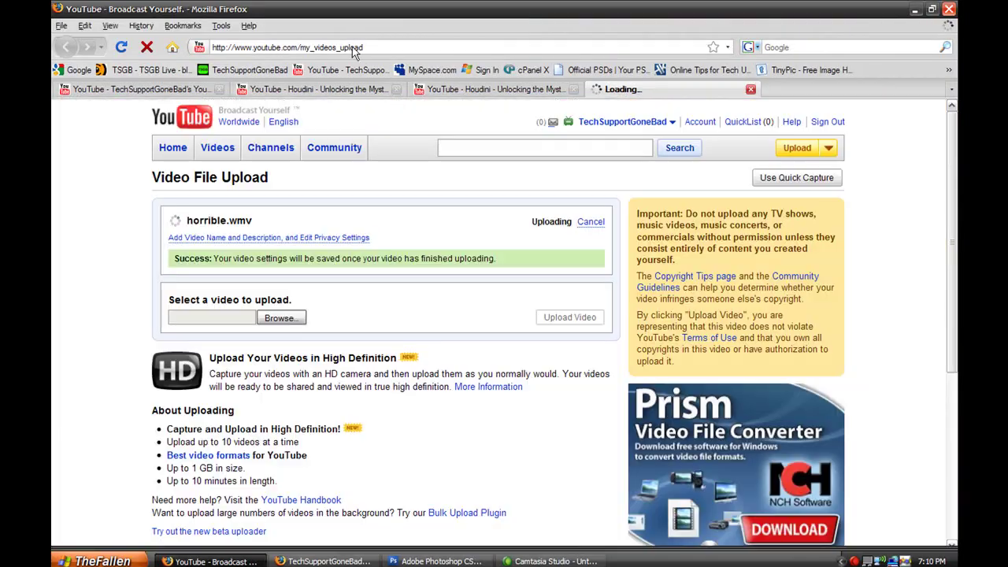
{"action": "left_click", "coordinate": [211, 556]}
{"action": "left_click", "coordinate": [323, 556]}
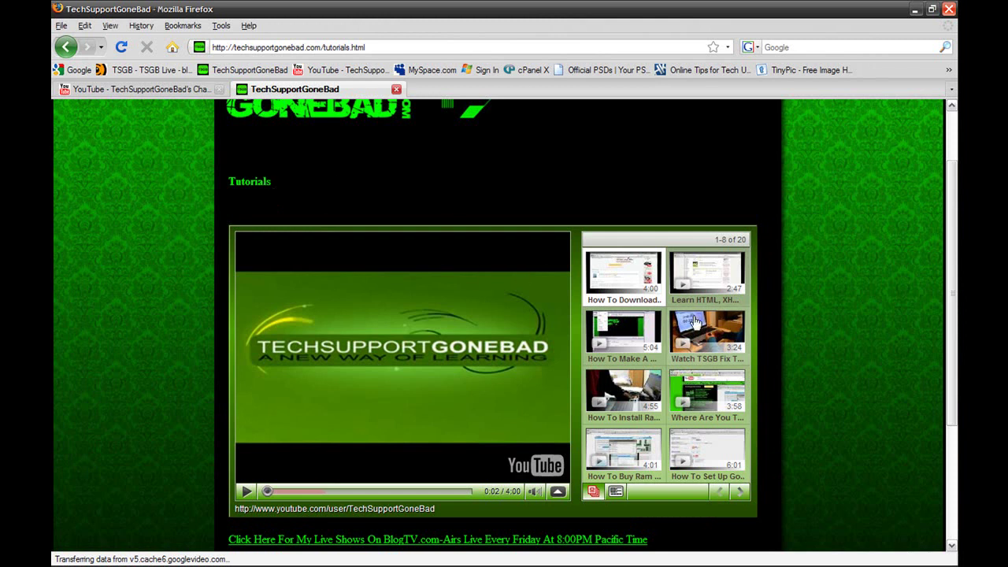
Play tutorials from the green embedded playlist, including the 5:04 one, then pause it.
{"action": "left_click", "coordinate": [713, 283]}
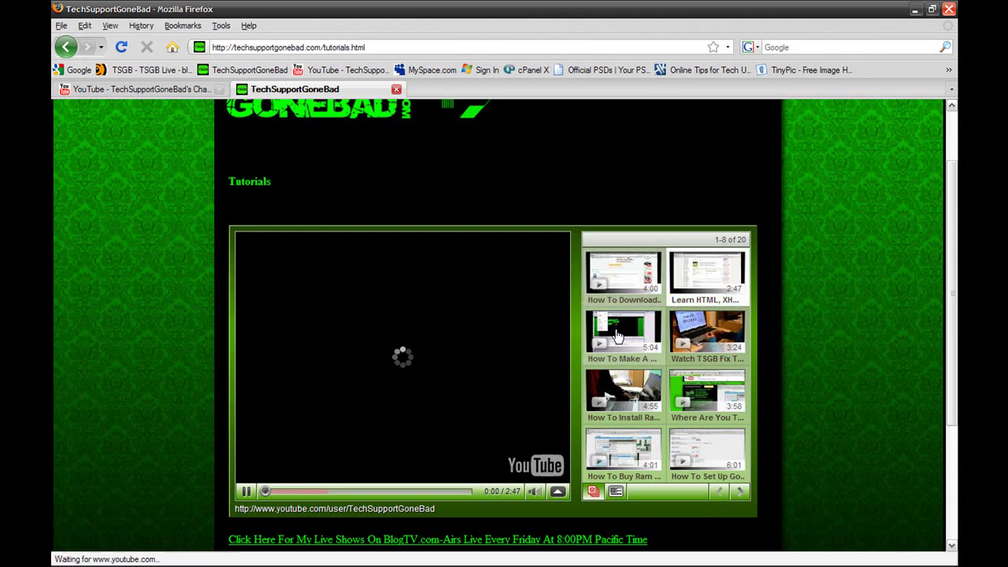
{"action": "left_click", "coordinate": [617, 338]}
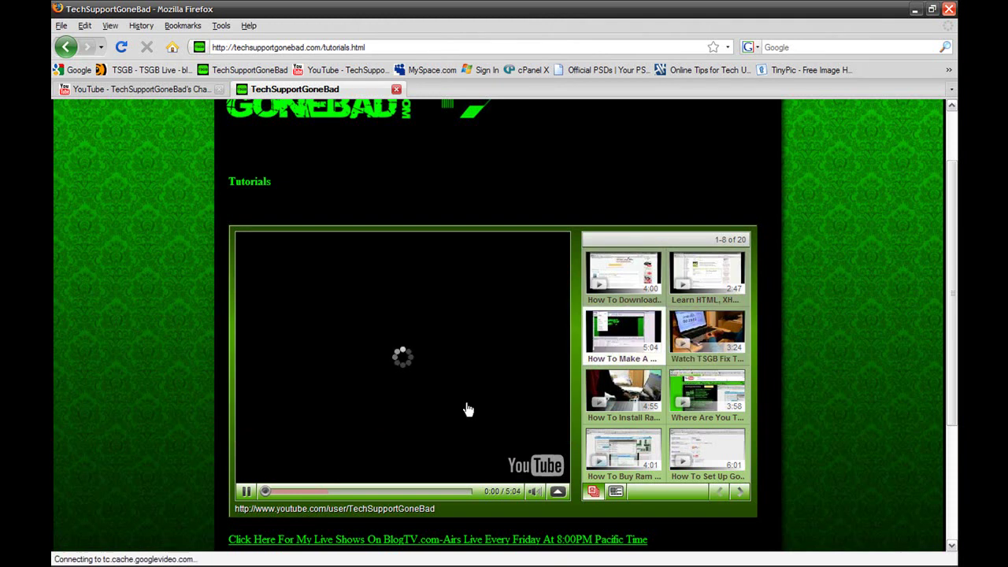
{"action": "left_click", "coordinate": [376, 415]}
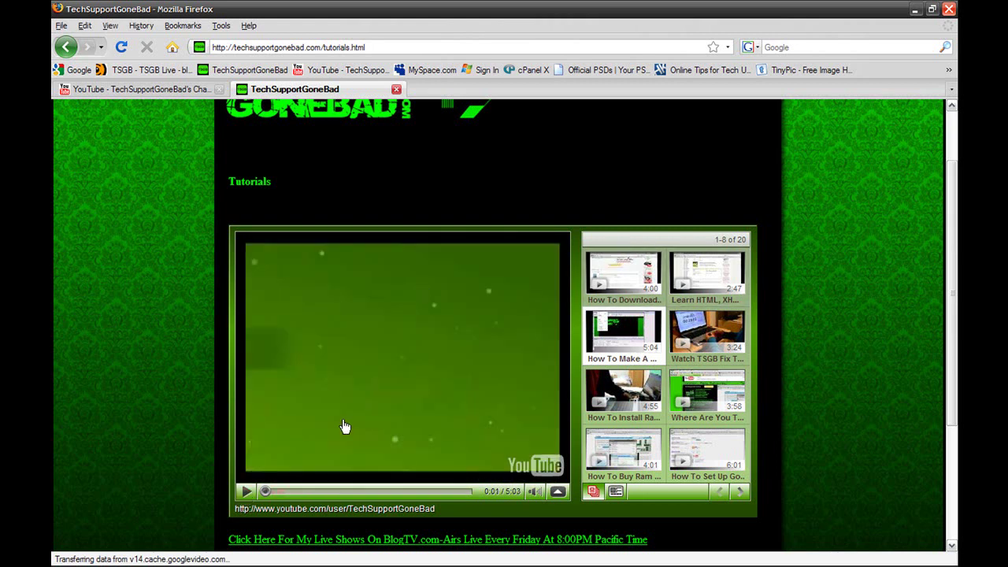
Switch to the TechSupportGoneBad YouTube channel tab, briefly revisiting the Tutorials page tab.
{"action": "left_click", "coordinate": [148, 92]}
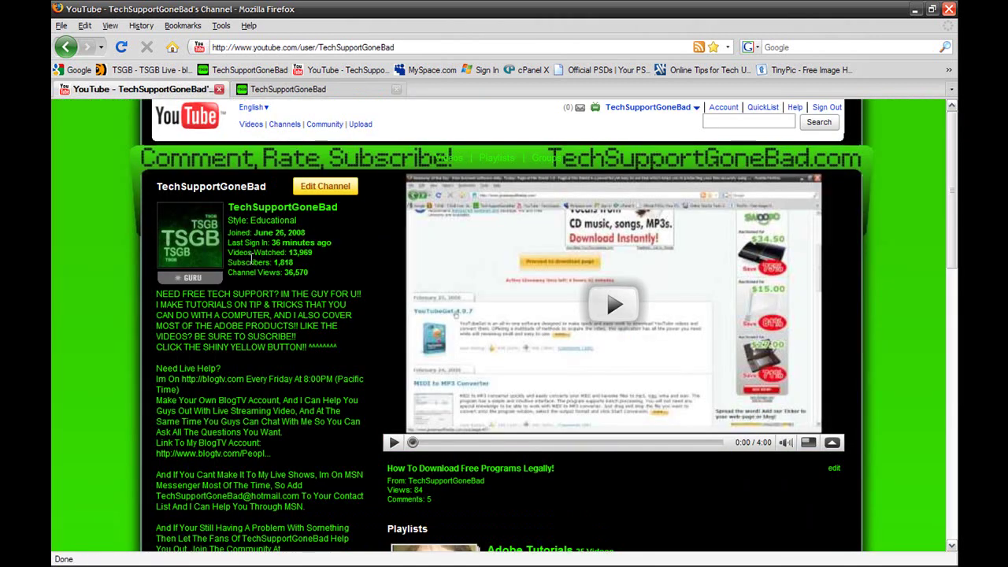
{"action": "key", "text": "ctrl+Tab"}
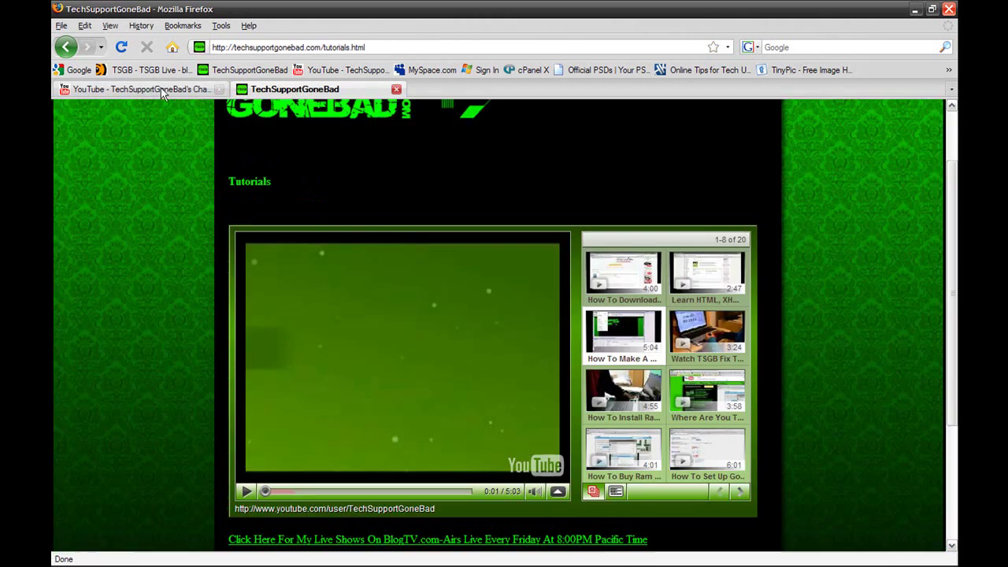
{"action": "left_click", "coordinate": [161, 89]}
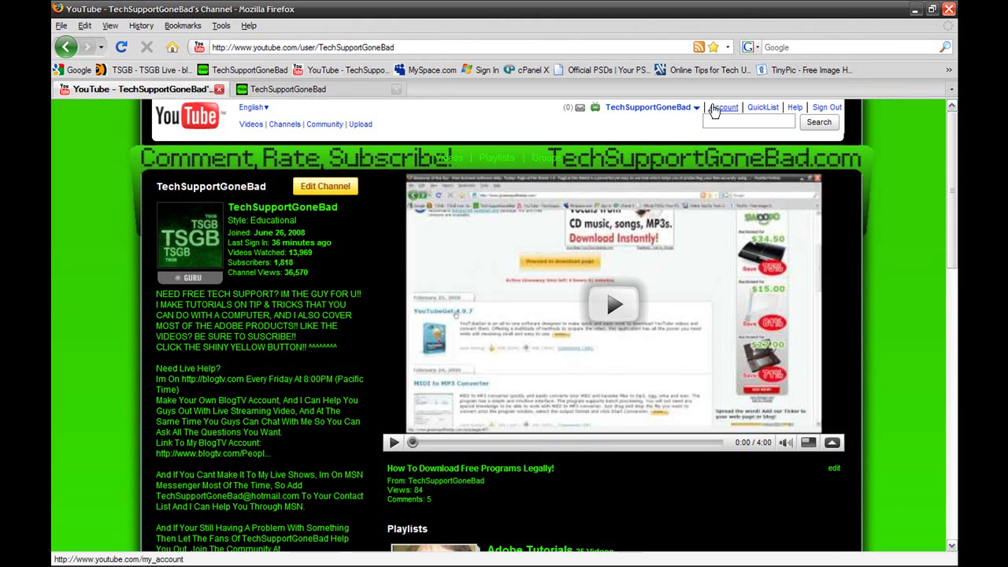
Go to Custom Video Players in the YouTube account settings.
{"action": "left_click", "coordinate": [714, 111]}
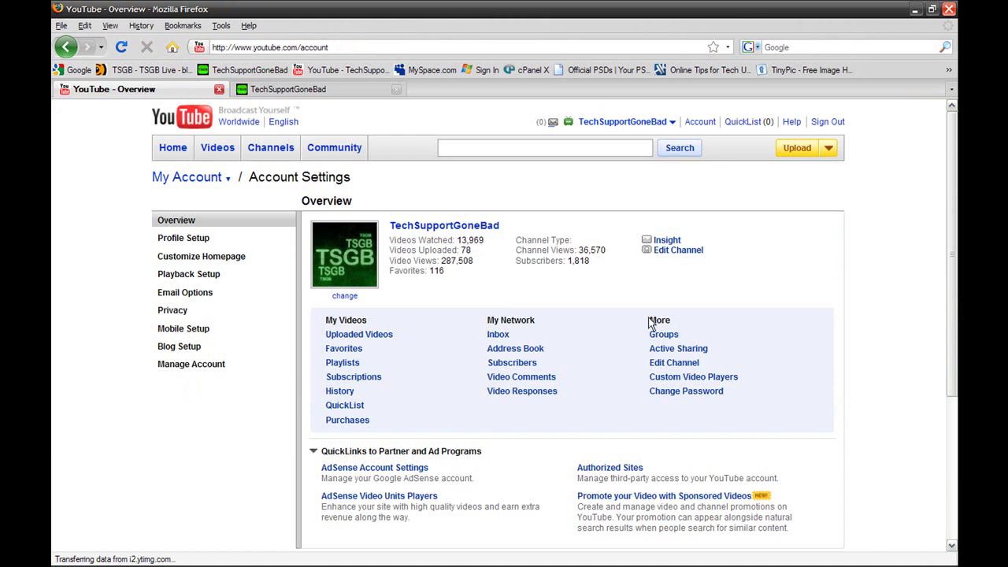
{"action": "left_click", "coordinate": [682, 379]}
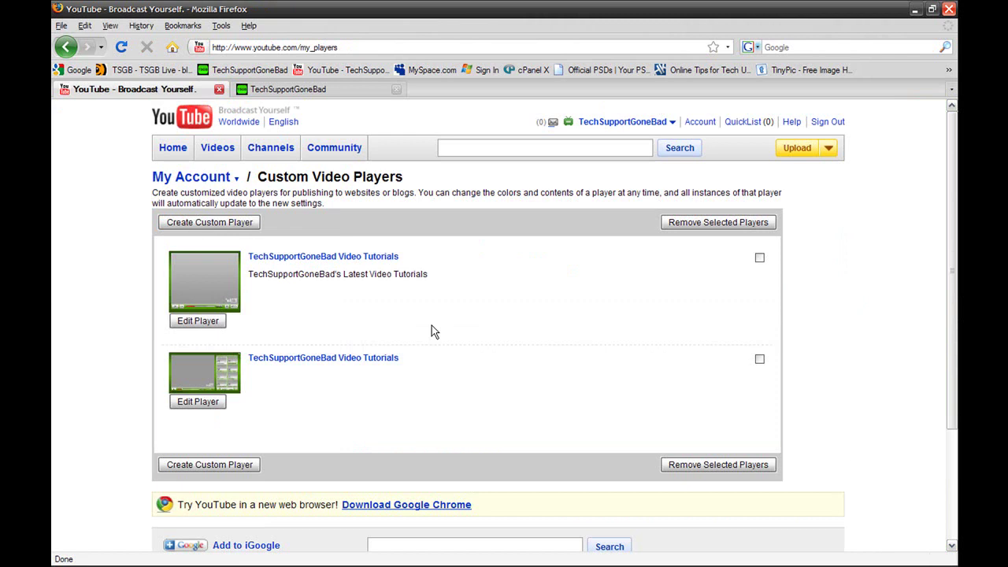
Create a custom player with 'TSGB Tutorials' as both player name and description.
{"action": "left_click", "coordinate": [203, 225]}
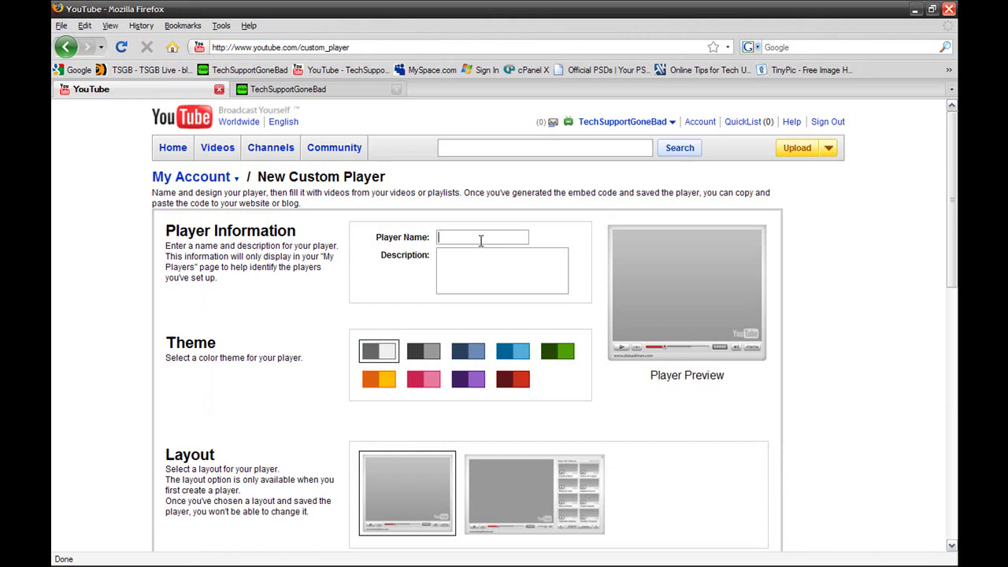
{"action": "type", "text": "Tutorials"}
{"action": "type", "text": "TSGB "}
{"action": "type", "text": "TSGB"}
{"action": "type", "text": "ur"}
{"action": "key", "text": "BackSpace"}
{"action": "key", "text": "BackSpace"}
{"action": "type", "text": "Tutorials"}
Apply the green theme and playlist-beside-video layout, then compare with the TSGB site's player.
{"action": "left_click", "coordinate": [557, 362]}
{"action": "scroll", "coordinate": [622, 364], "scroll_direction": "down", "scroll_amount": 1}
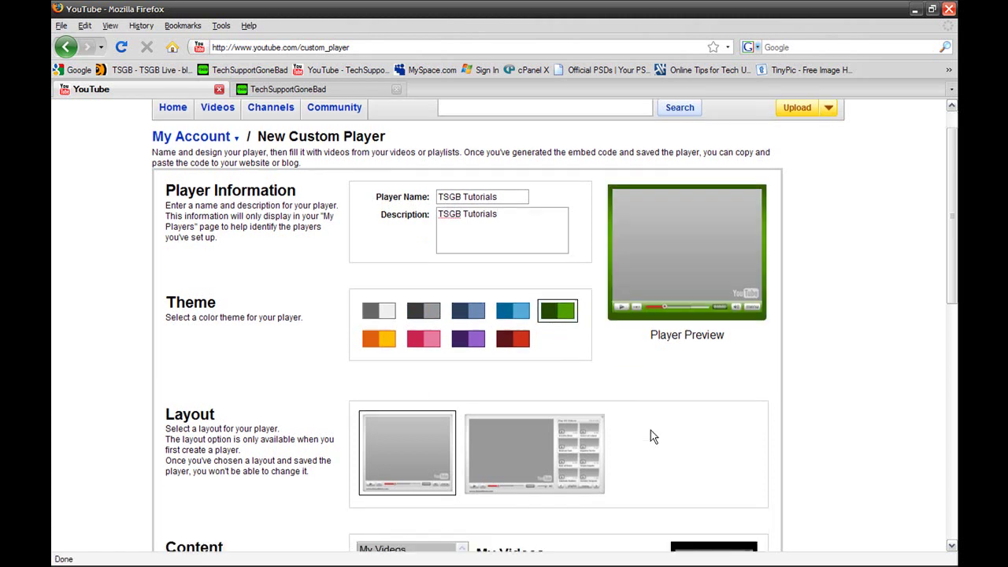
{"action": "scroll", "coordinate": [219, 424], "scroll_direction": "down", "scroll_amount": 1}
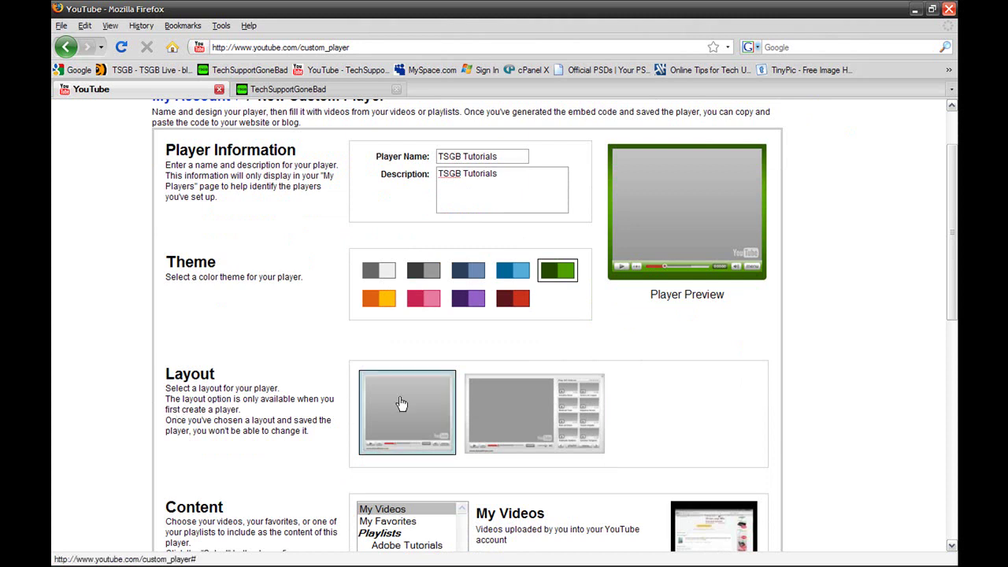
{"action": "left_click", "coordinate": [465, 408]}
{"action": "left_click", "coordinate": [287, 89]}
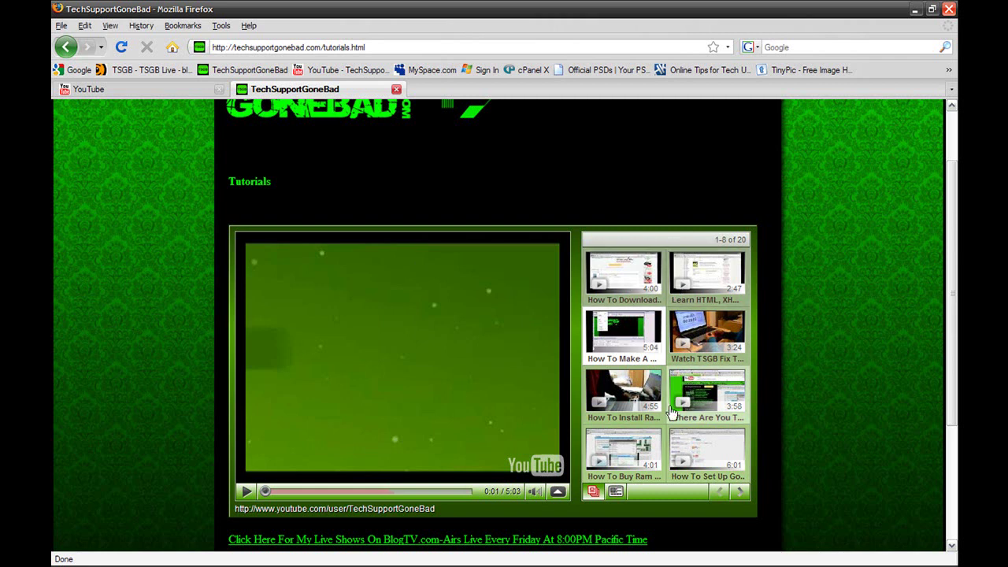
Set the player's content to My Videos instead of My Favorites and confirm with Select.
{"action": "left_click", "coordinate": [110, 93]}
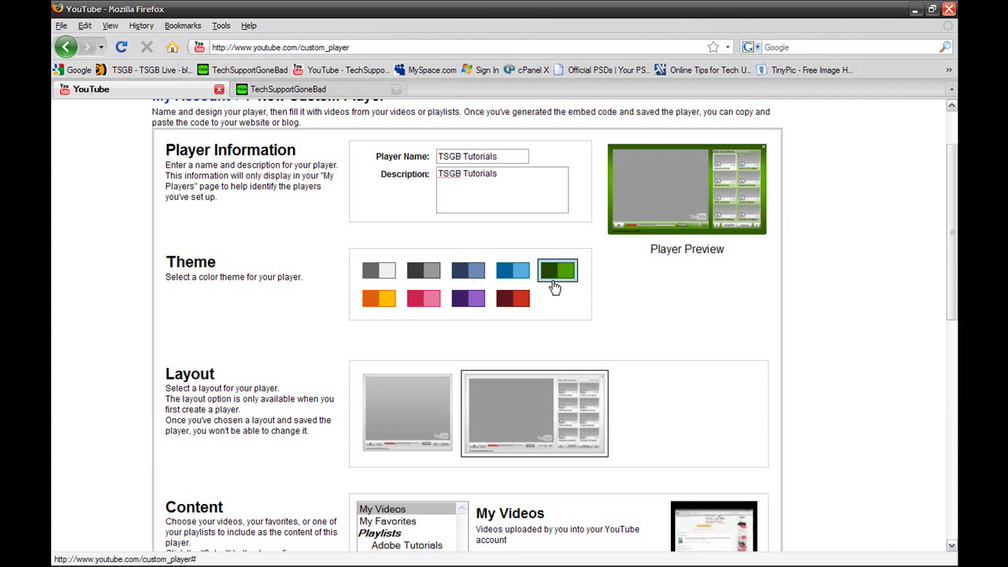
{"action": "scroll", "coordinate": [546, 418], "scroll_direction": "down", "scroll_amount": 3}
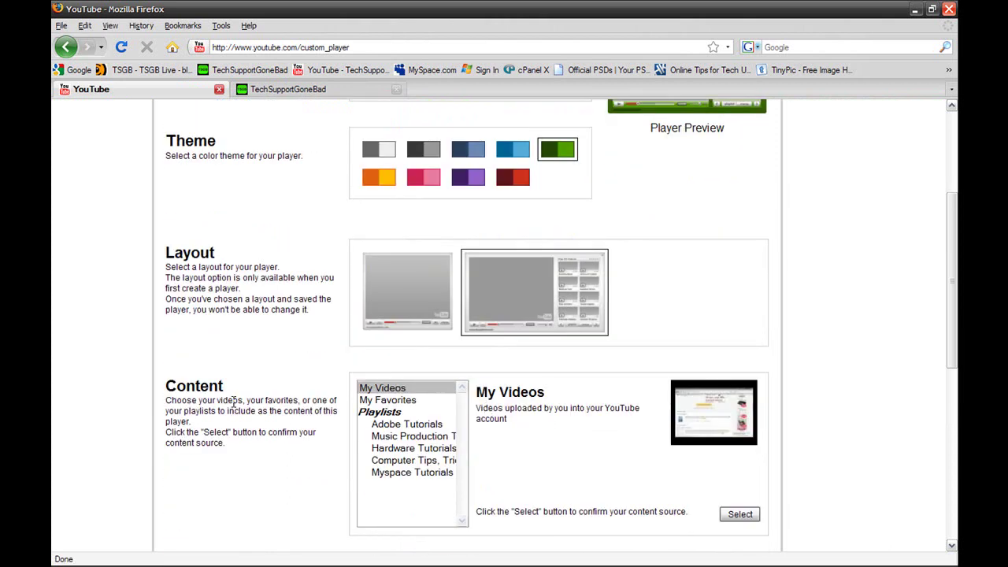
{"action": "scroll", "coordinate": [441, 409], "scroll_direction": "down", "scroll_amount": 2}
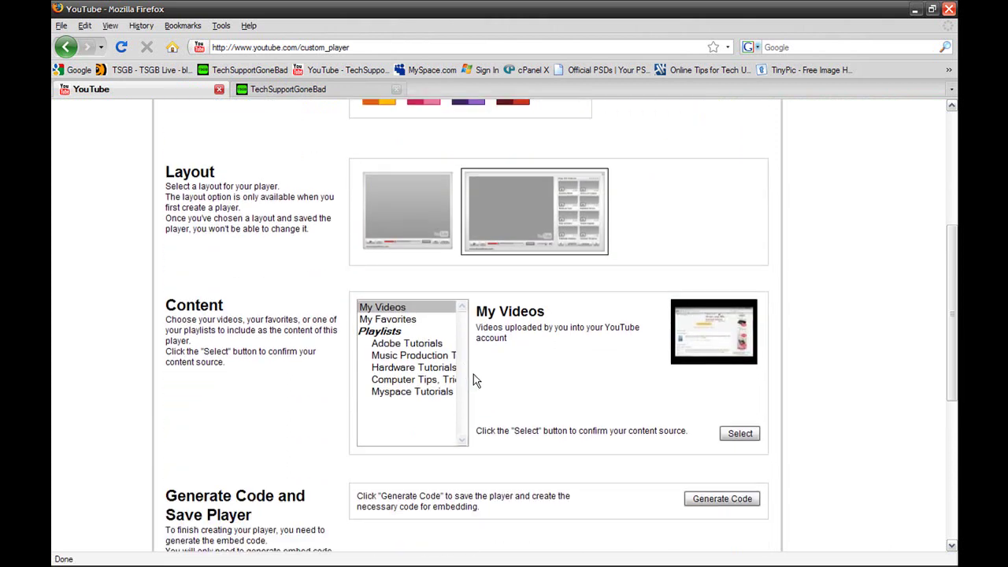
{"action": "left_click", "coordinate": [410, 322]}
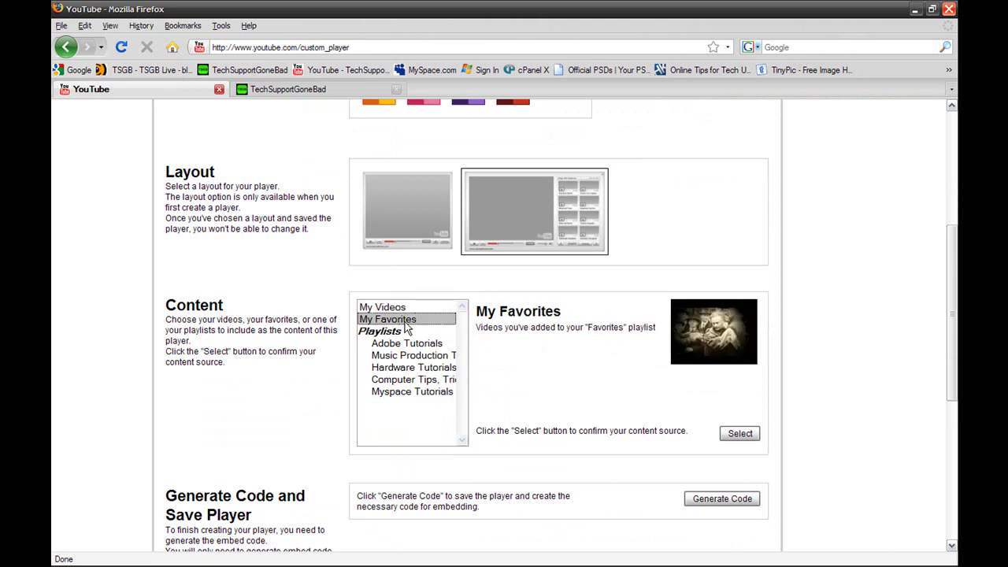
{"action": "left_click", "coordinate": [398, 309]}
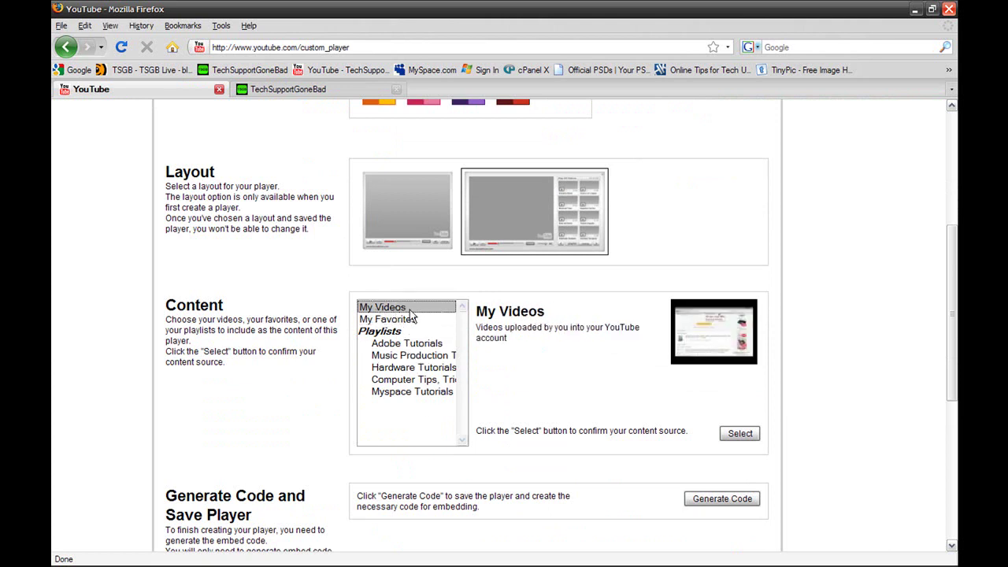
{"action": "scroll", "coordinate": [410, 315], "scroll_direction": "down", "scroll_amount": 1}
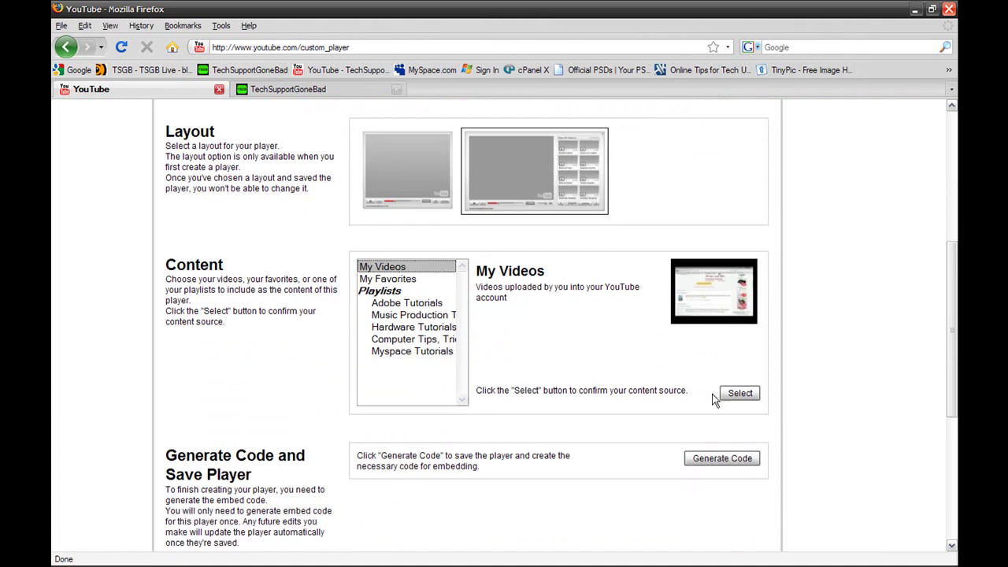
{"action": "left_click", "coordinate": [740, 394]}
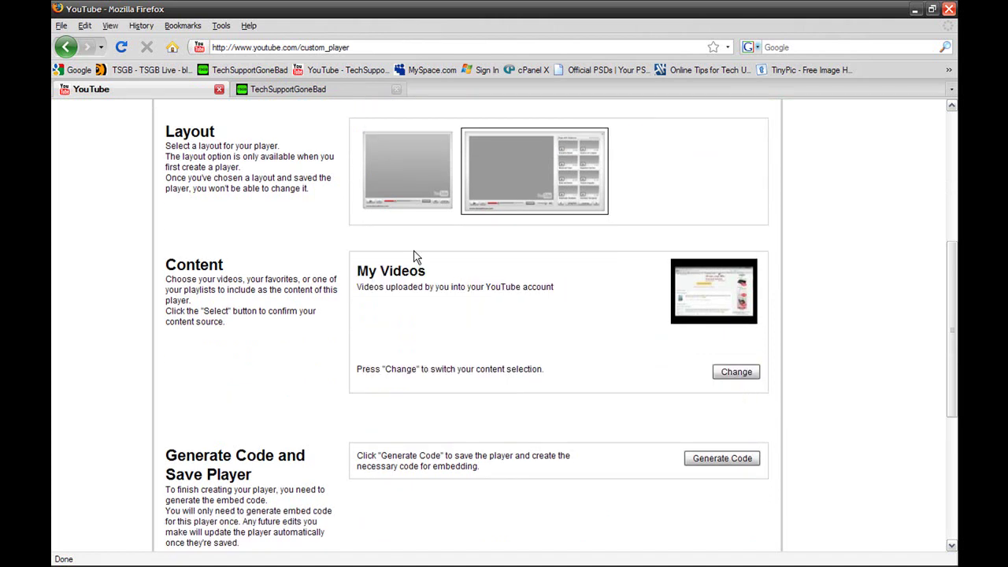
{"action": "scroll", "coordinate": [468, 422], "scroll_direction": "down", "scroll_amount": 3}
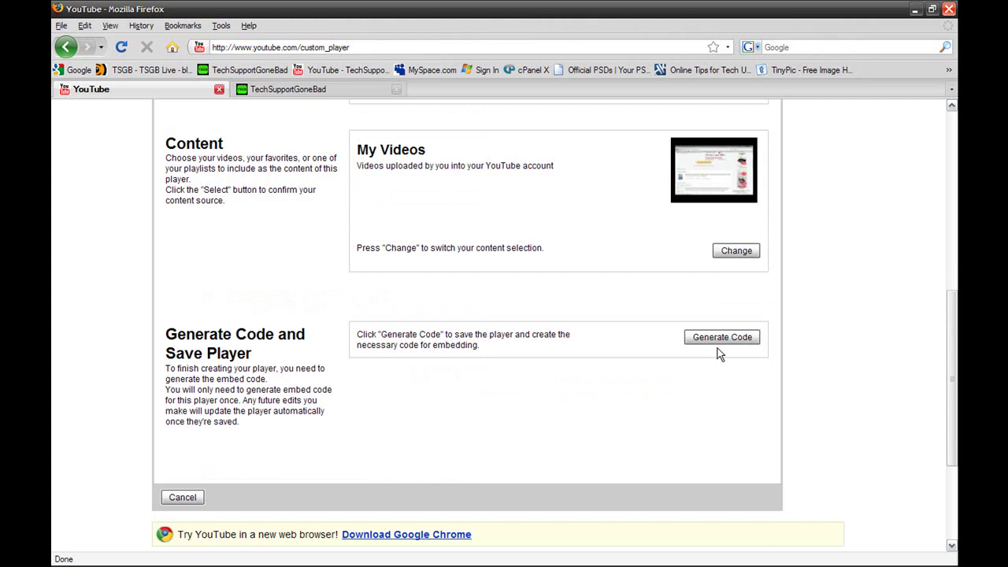
Generate the TSGB Tutorials player's code and scroll to its Embed Code section.
{"action": "left_click", "coordinate": [746, 345]}
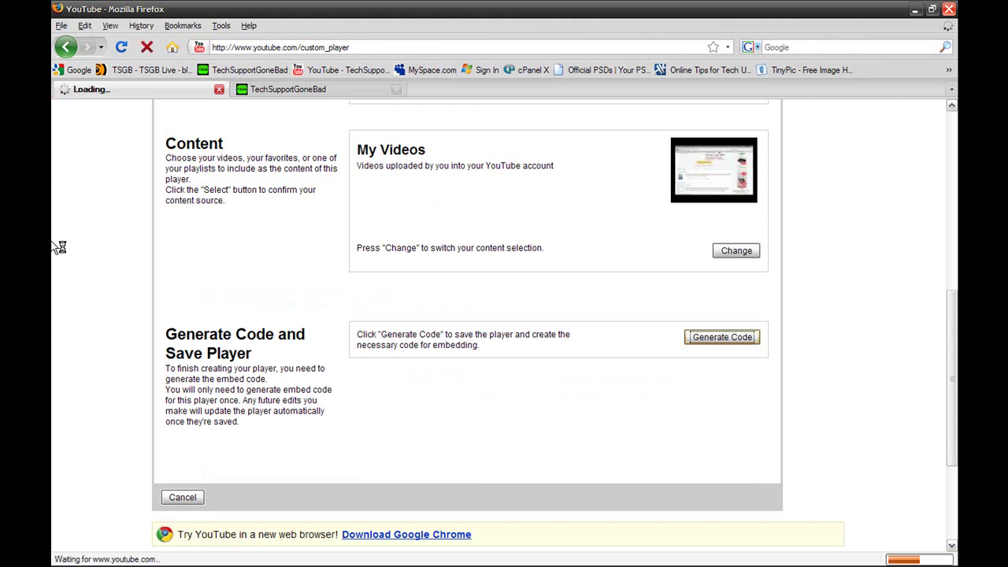
{"action": "scroll", "coordinate": [538, 311], "scroll_direction": "down", "scroll_amount": 3}
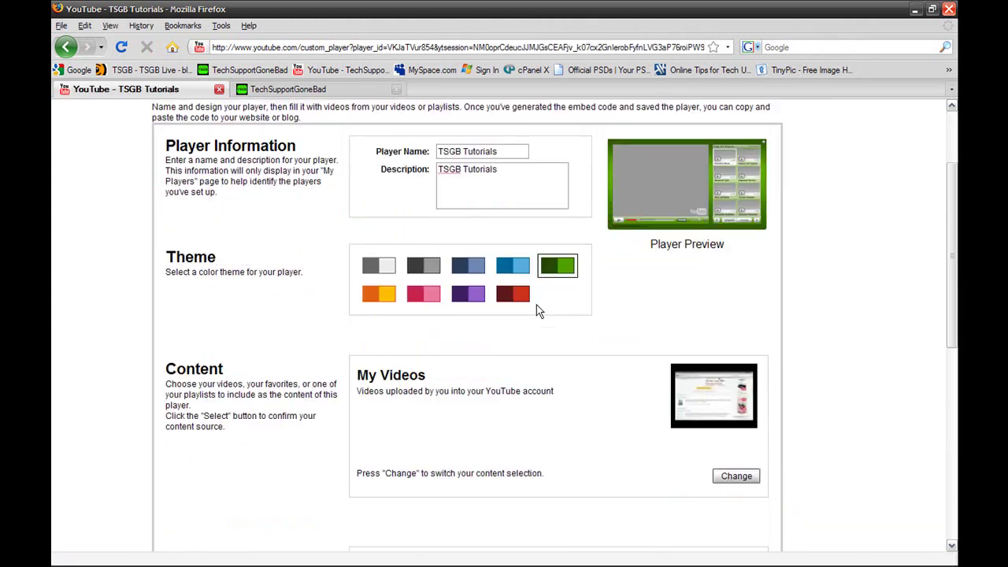
{"action": "scroll", "coordinate": [537, 311], "scroll_direction": "up", "scroll_amount": 3}
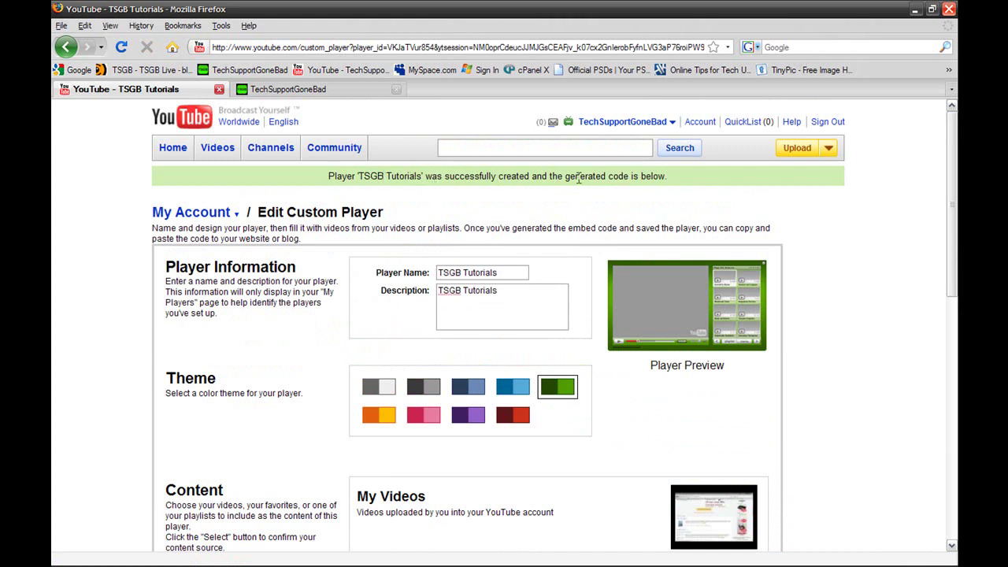
{"action": "scroll", "coordinate": [591, 180], "scroll_direction": "down", "scroll_amount": 7}
{"action": "scroll", "coordinate": [603, 189], "scroll_direction": "down", "scroll_amount": 3}
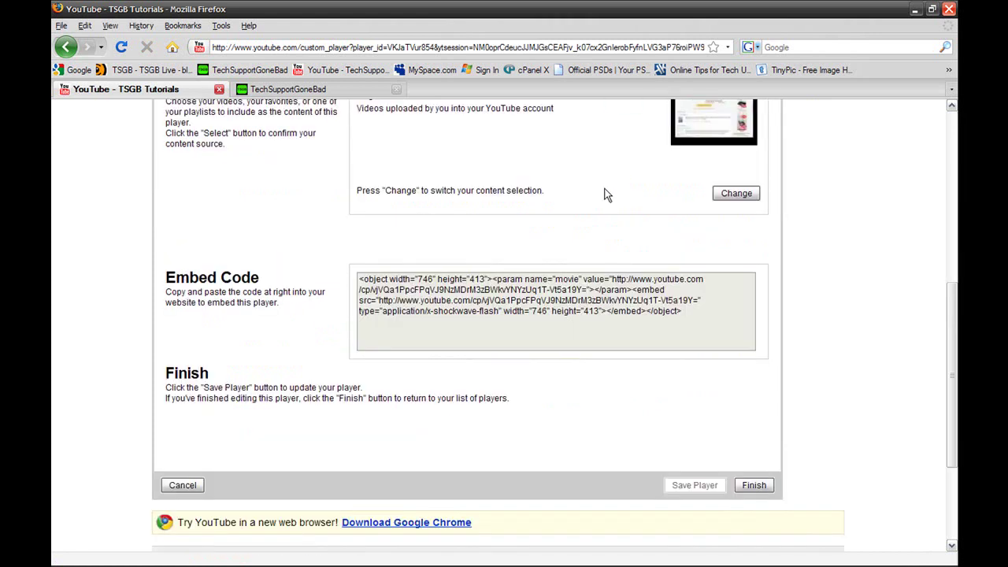
Select the whole embed code and copy it to the clipboard.
{"action": "left_click", "coordinate": [690, 326]}
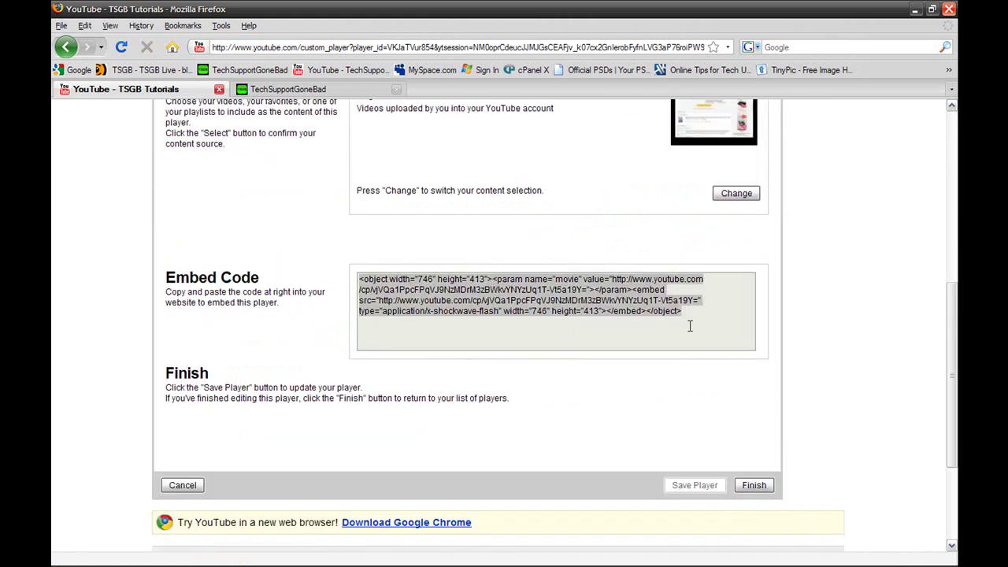
{"action": "right_click", "coordinate": [612, 315]}
{"action": "left_click", "coordinate": [637, 356]}
{"action": "right_click", "coordinate": [503, 304]}
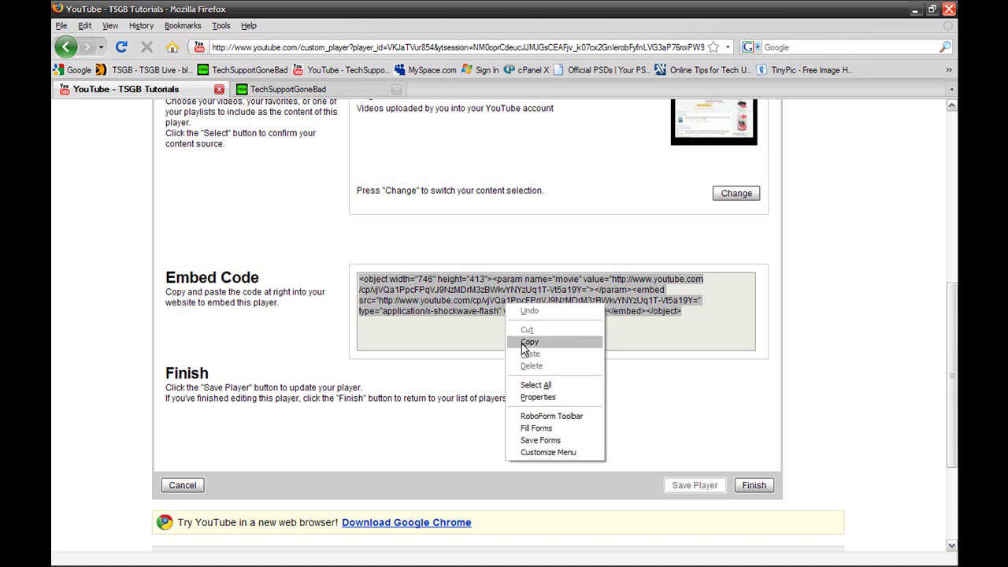
{"action": "left_click", "coordinate": [564, 338]}
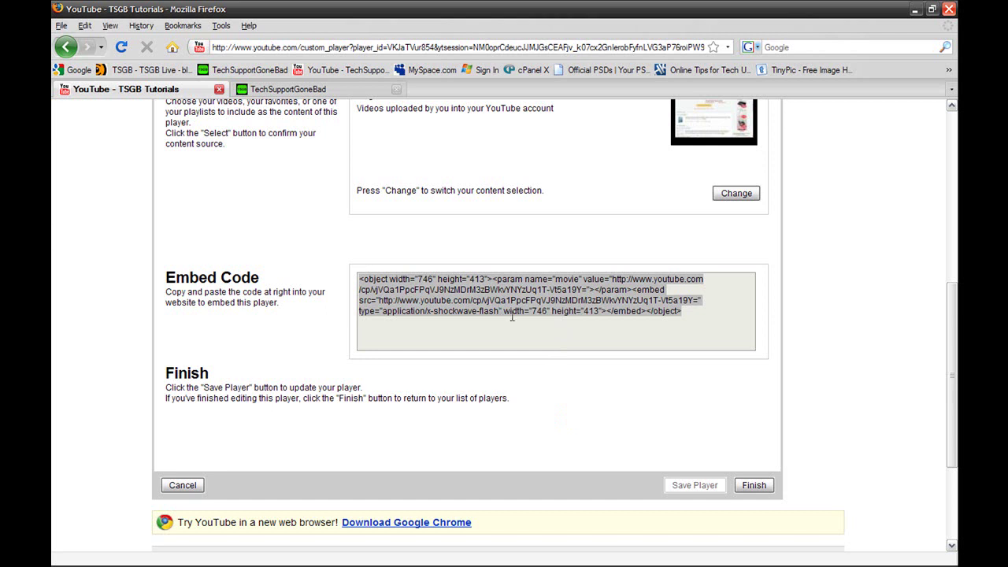
Open the TechSupportGoneBad channel bookmark in a new tab, then minimise Firefox.
{"action": "scroll", "coordinate": [499, 310], "scroll_direction": "up", "scroll_amount": 3}
{"action": "scroll", "coordinate": [481, 299], "scroll_direction": "up", "scroll_amount": 6}
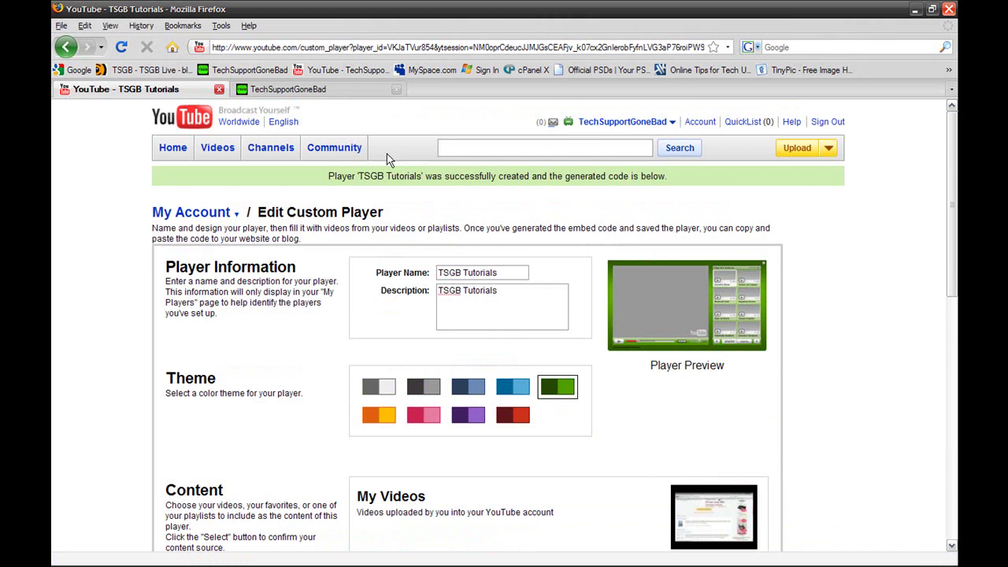
{"action": "middle_click", "coordinate": [358, 71]}
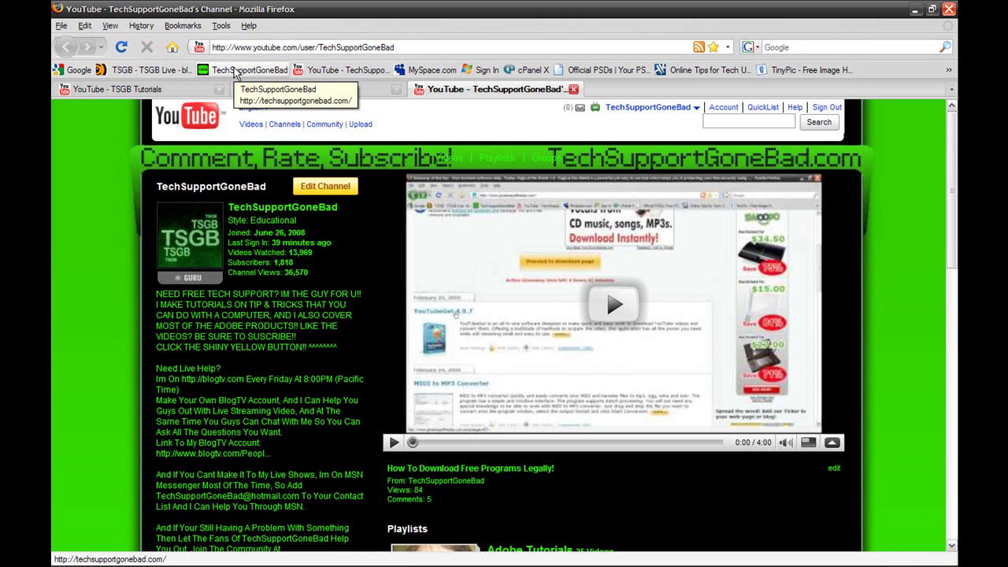
{"action": "mouse_move", "coordinate": [311, 560]}
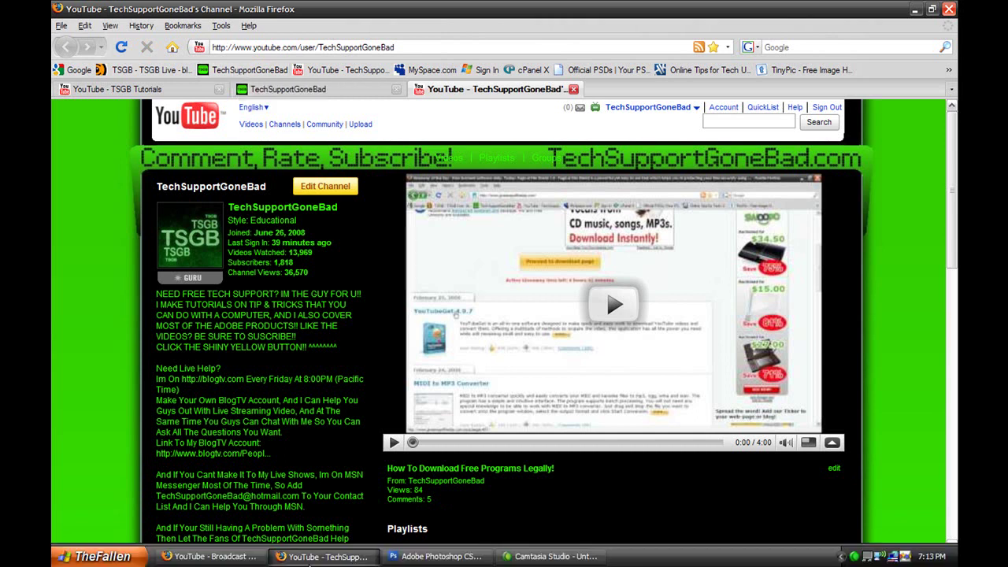
{"action": "left_click", "coordinate": [290, 561]}
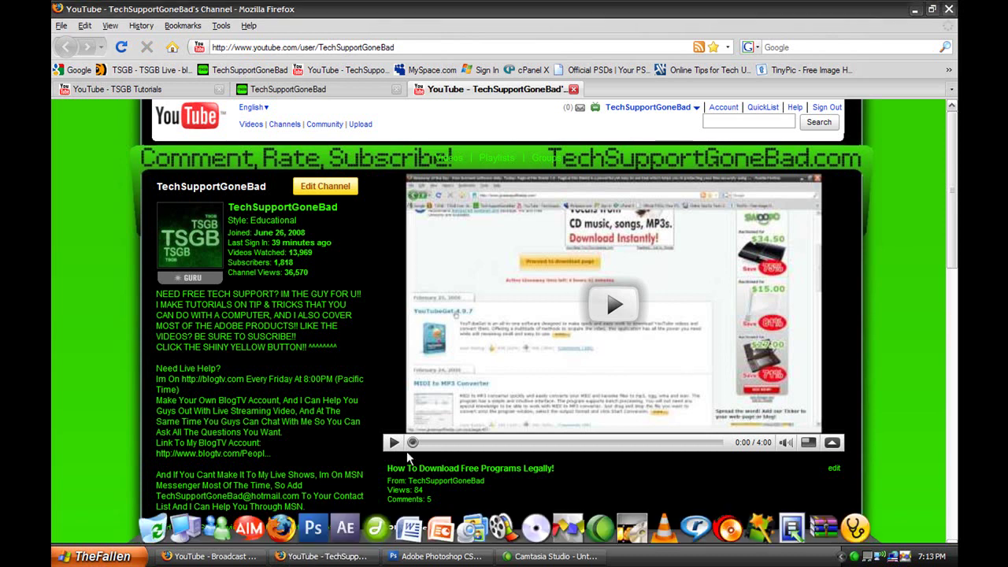